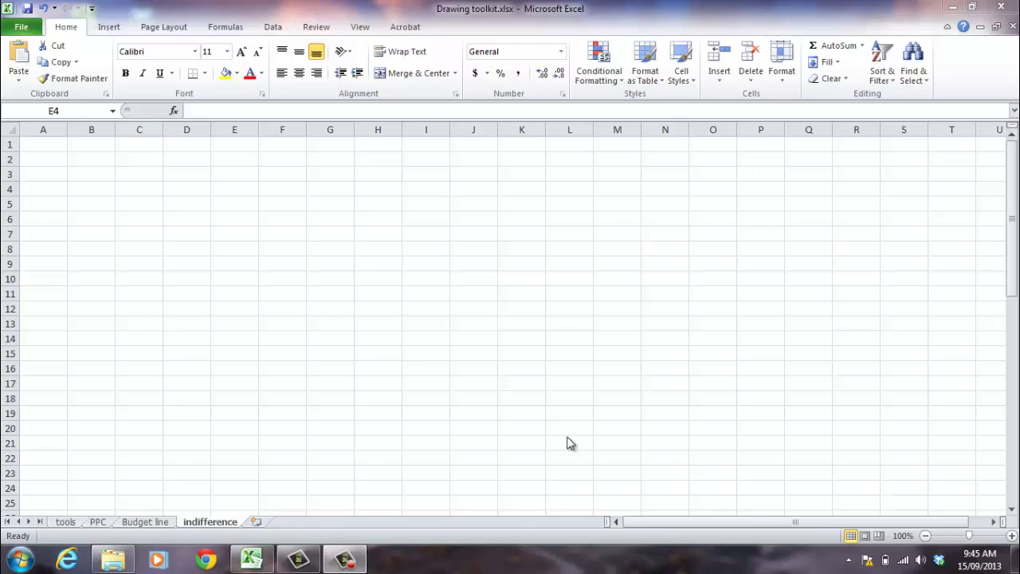
Step: Enter the utility function U=F(Y,S,M) as text in cell D2
{"action": "left_click", "coordinate": [183, 154]}
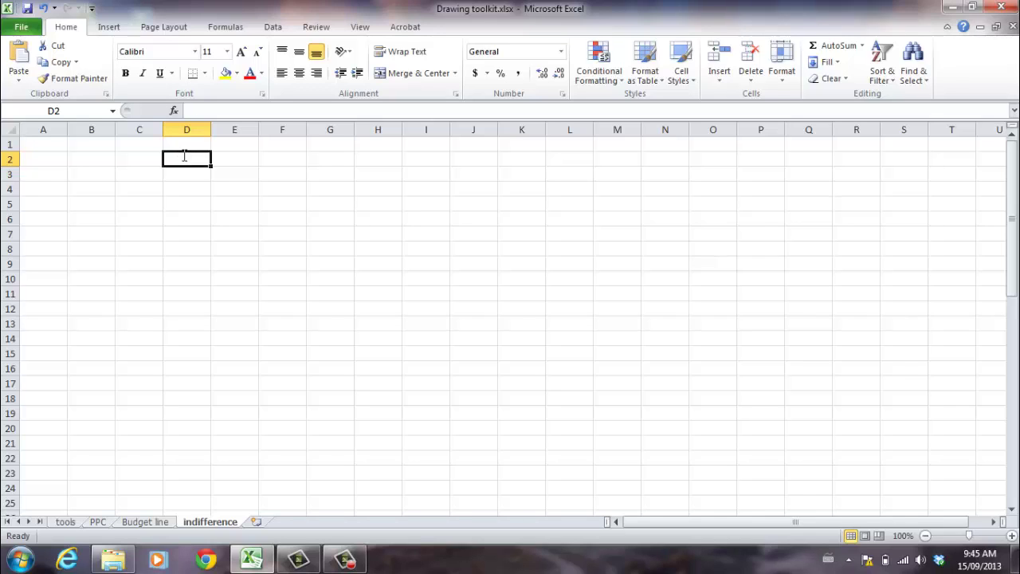
{"action": "type", "text": "U"}
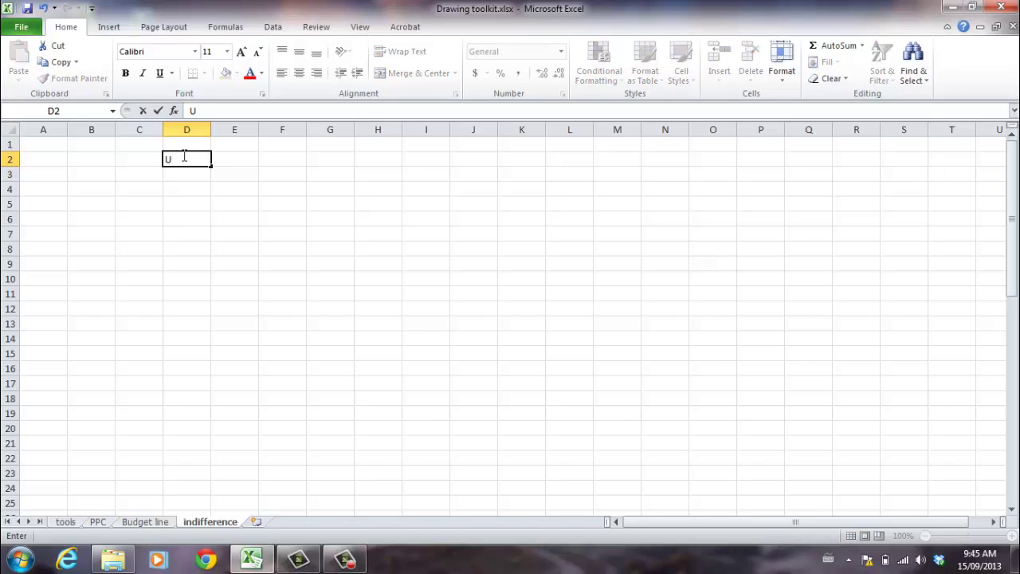
{"action": "type", "text": "=F(Y,S,M)"}
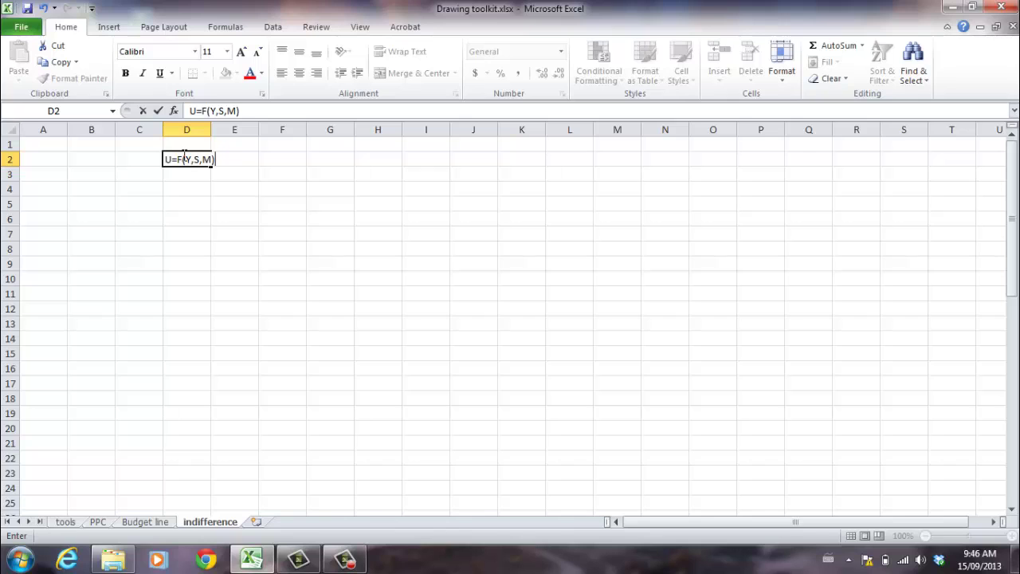
Step: Enter the utility properties below the function: "MU >0" in cell E3 and "DMU" in cell E4
{"action": "left_click", "coordinate": [220, 177]}
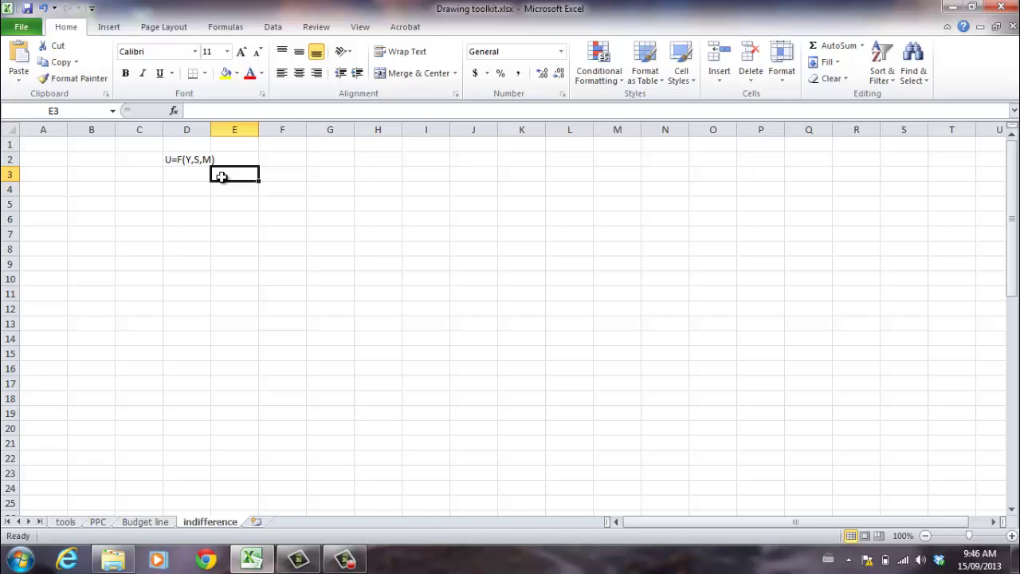
{"action": "type", "text": "MU"}
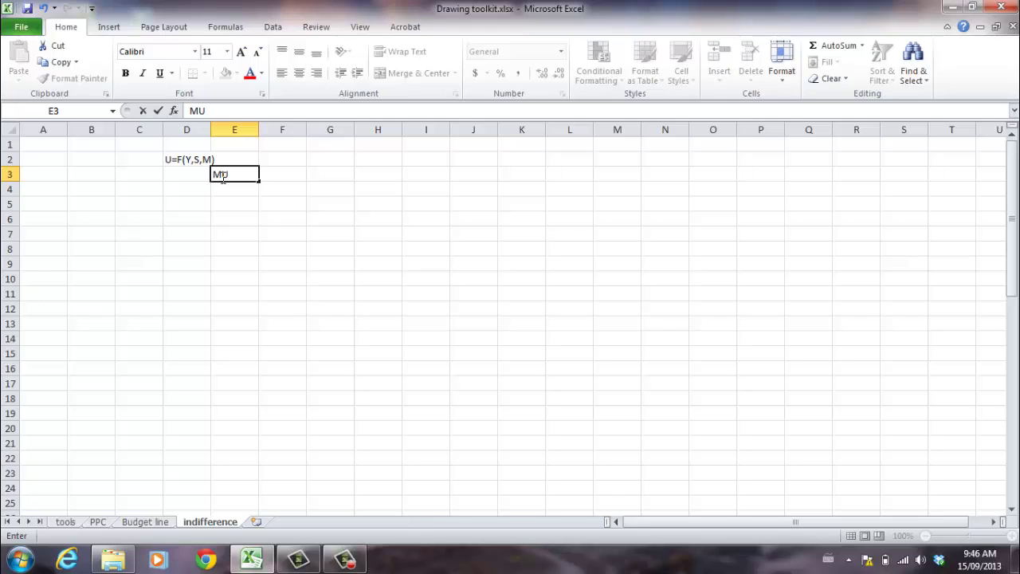
{"action": "type", "text": ">0"}
{"action": "left_click", "coordinate": [222, 189]}
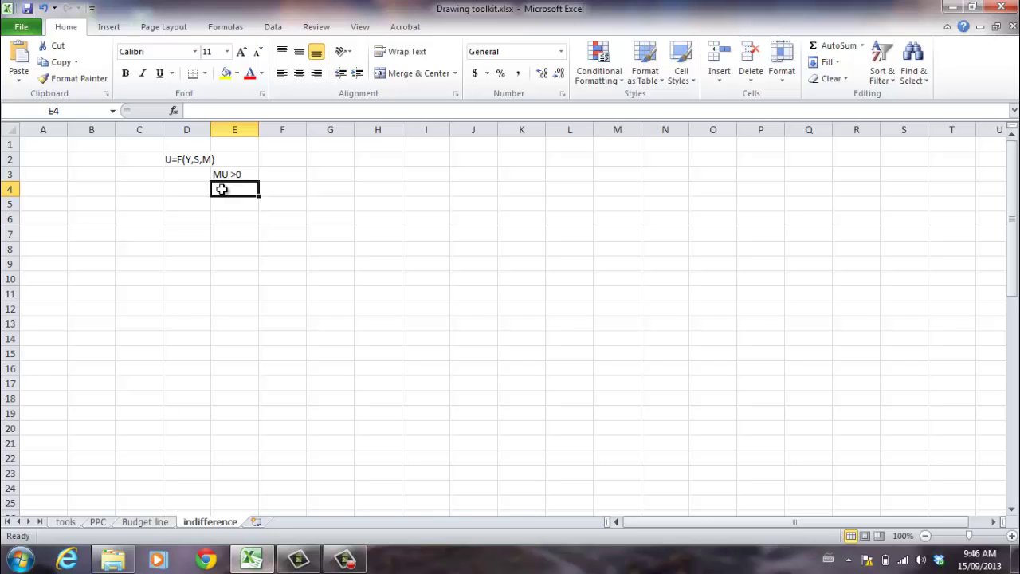
{"action": "type", "text": "DMU"}
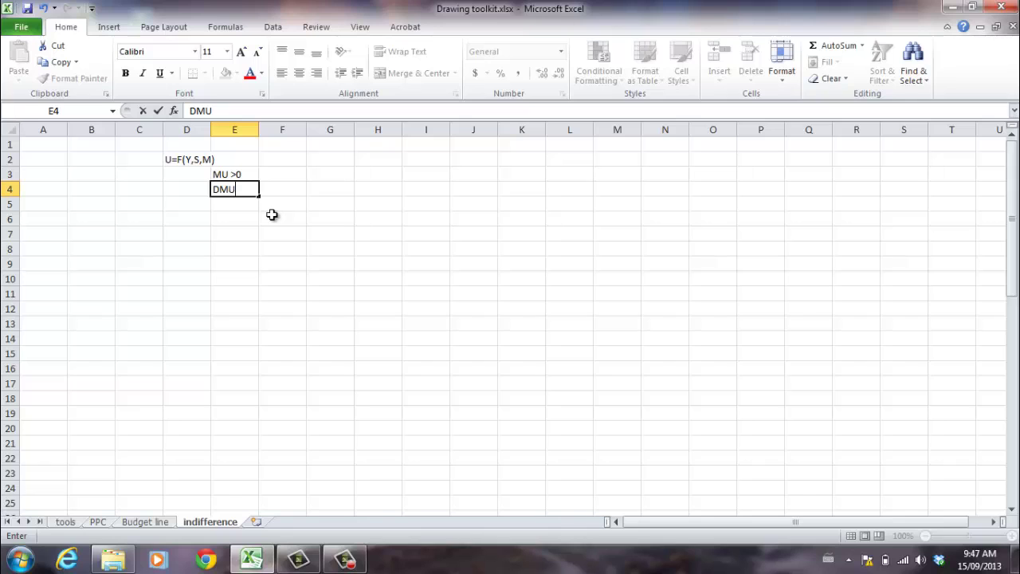
{"action": "left_click", "coordinate": [337, 169]}
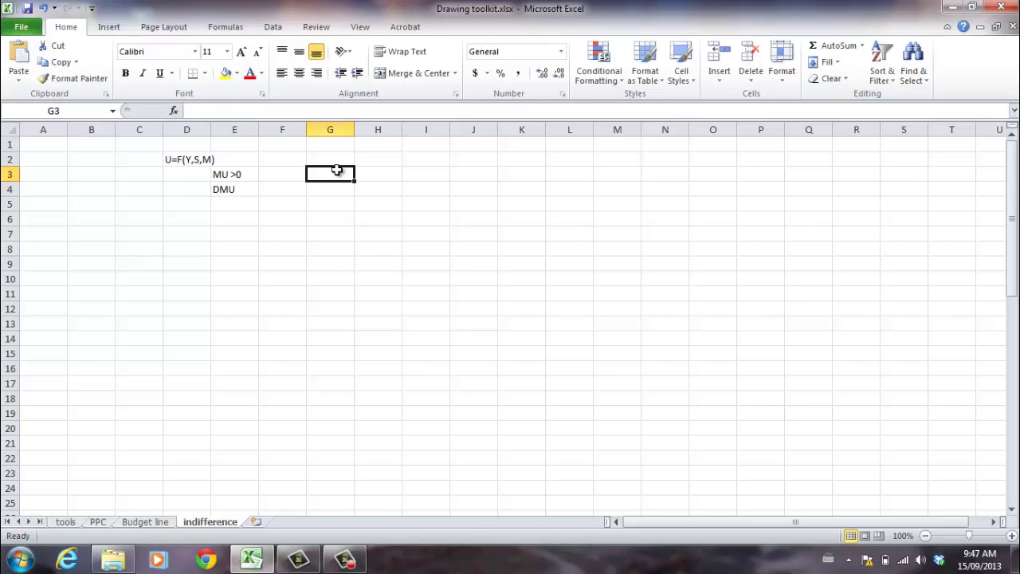
Step: Copy the black horizontal arrow from the tools sheet and paste it into the indifference sheet
{"action": "left_click", "coordinate": [65, 522]}
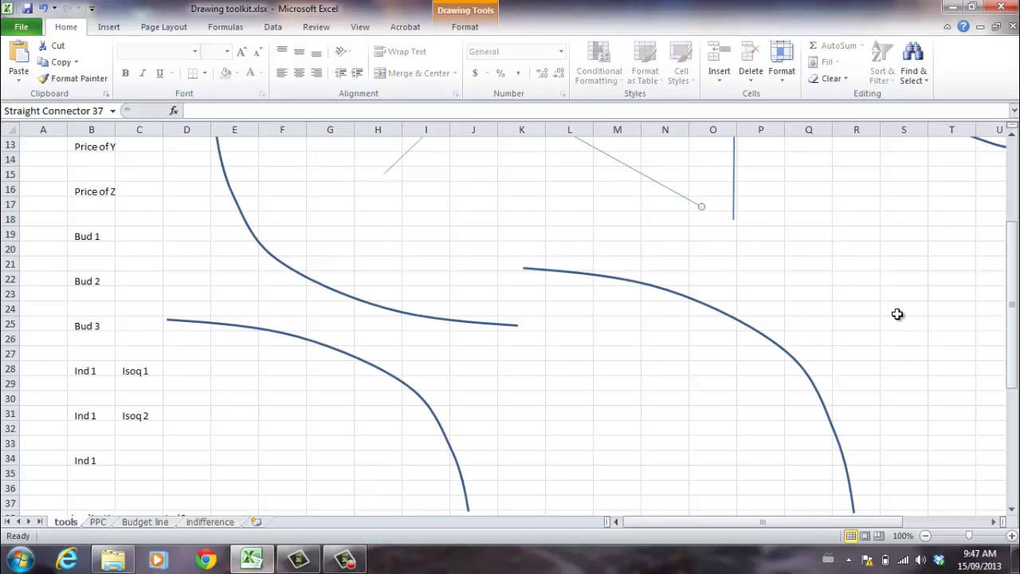
{"action": "left_click_drag", "start_coordinate": [1013, 305], "coordinate": [1013, 274]}
{"action": "left_click", "coordinate": [710, 368]}
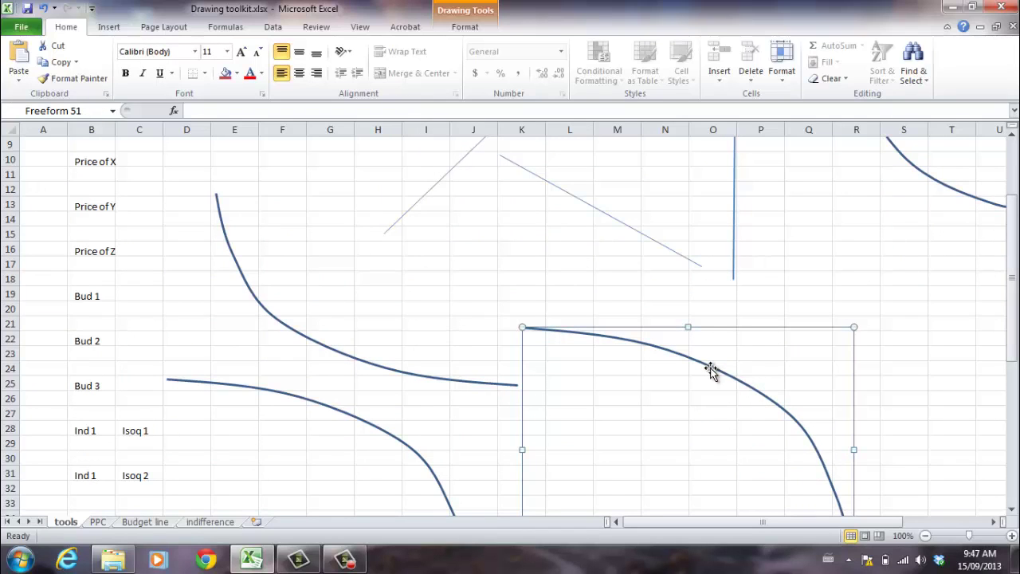
{"action": "left_click", "coordinate": [629, 227]}
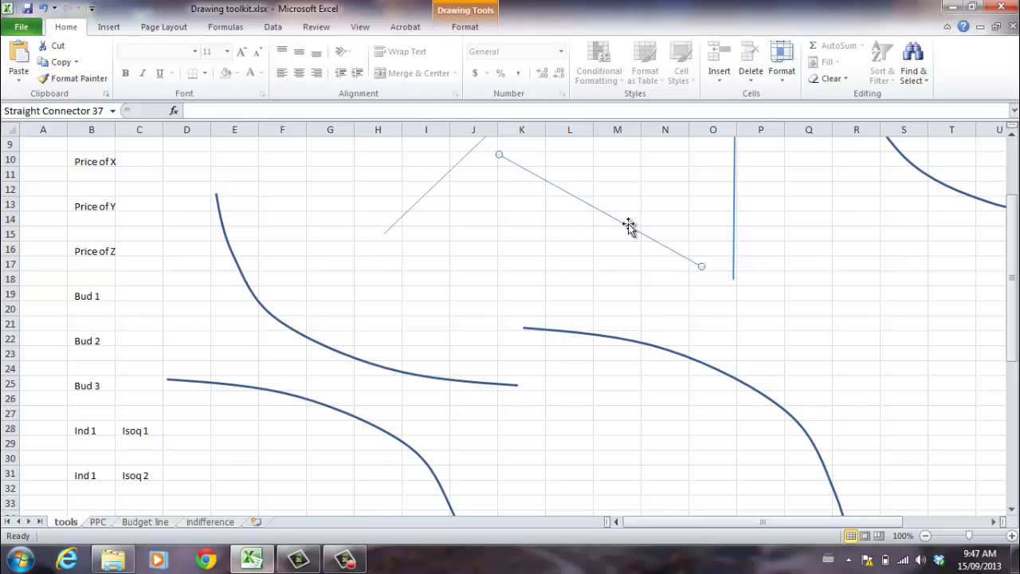
{"action": "left_click", "coordinate": [733, 220]}
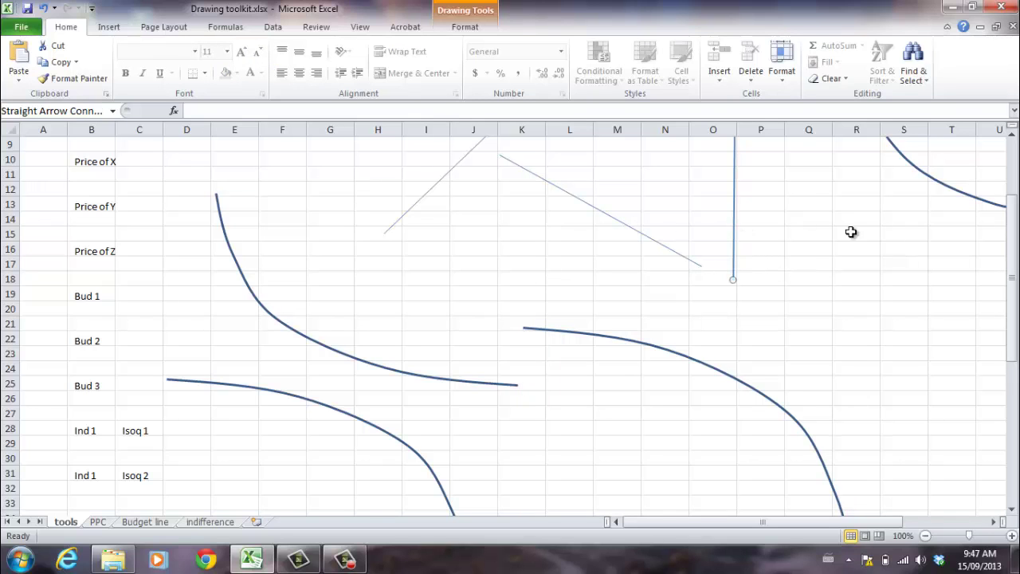
{"action": "left_click_drag", "start_coordinate": [1011, 279], "coordinate": [1010, 224]}
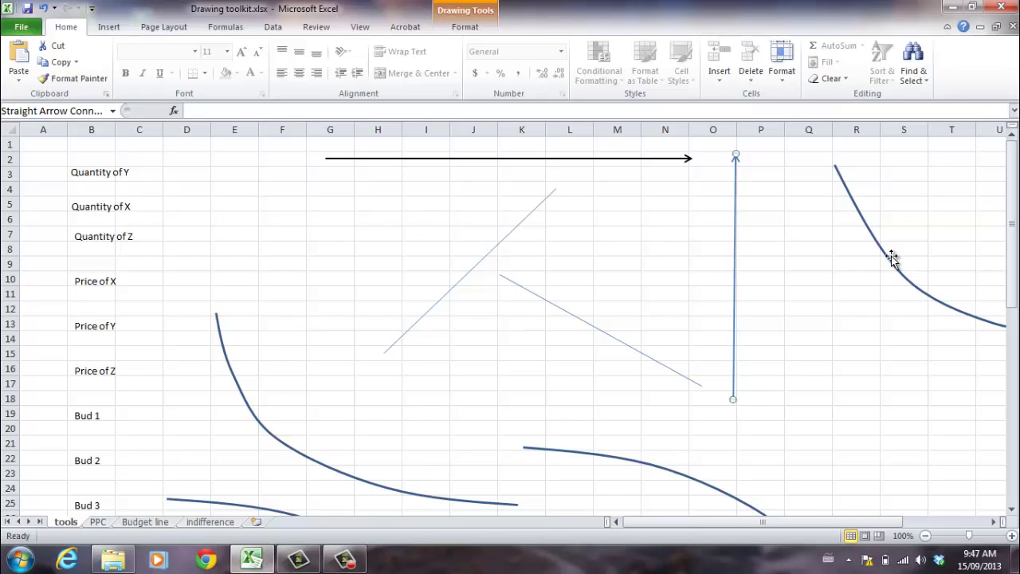
{"action": "left_click_drag", "start_coordinate": [901, 521], "coordinate": [714, 522]}
{"action": "left_click", "coordinate": [438, 157]}
{"action": "left_click", "coordinate": [211, 522]}
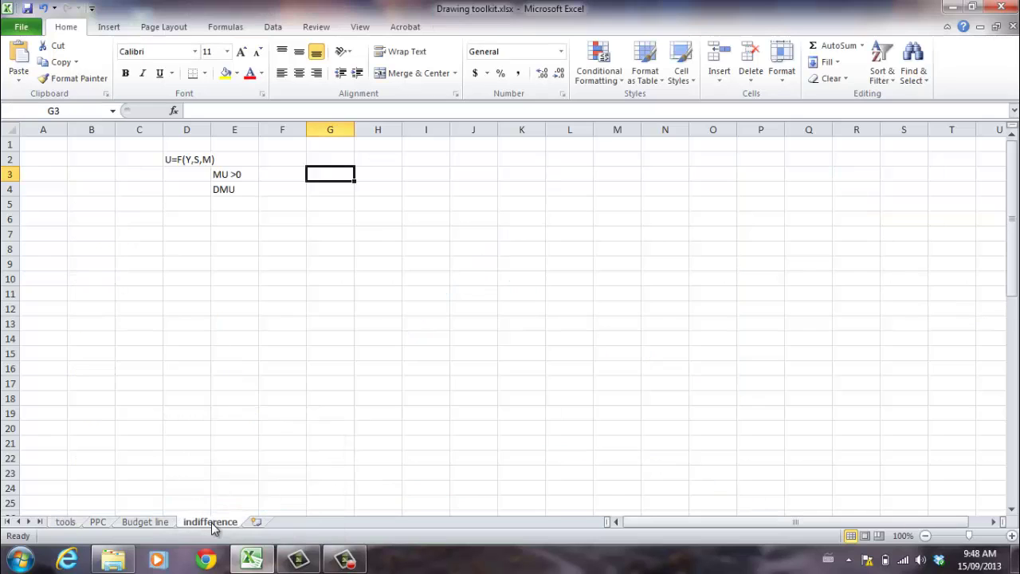
{"action": "left_click", "coordinate": [372, 349]}
{"action": "key", "text": "ctrl+v"}
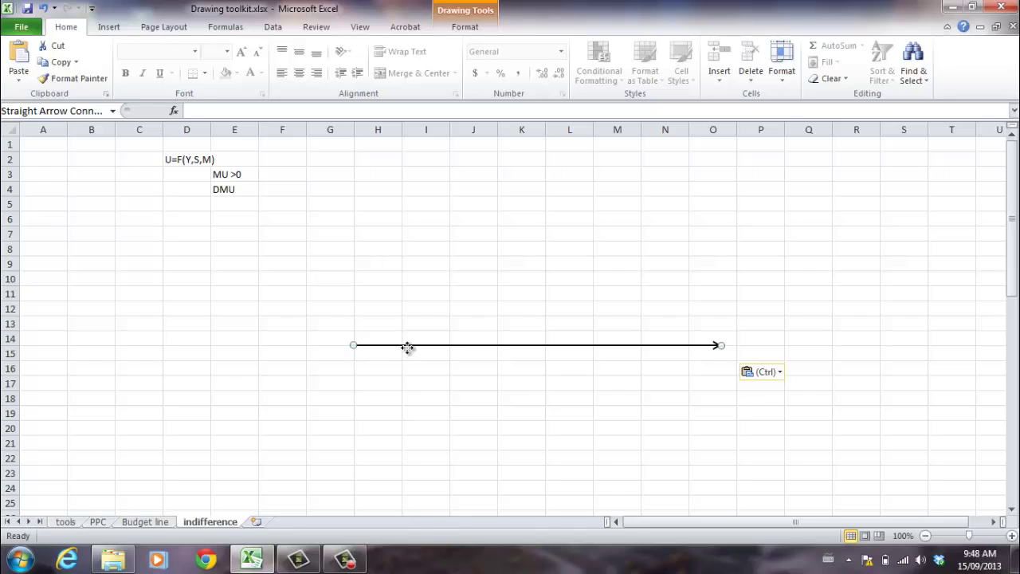
Step: Turn the pasted arrow into a vertical axis in column H from row 20 to row 4, and add a second copy as the horizontal axis
{"action": "left_click_drag", "start_coordinate": [407, 344], "coordinate": [435, 426]}
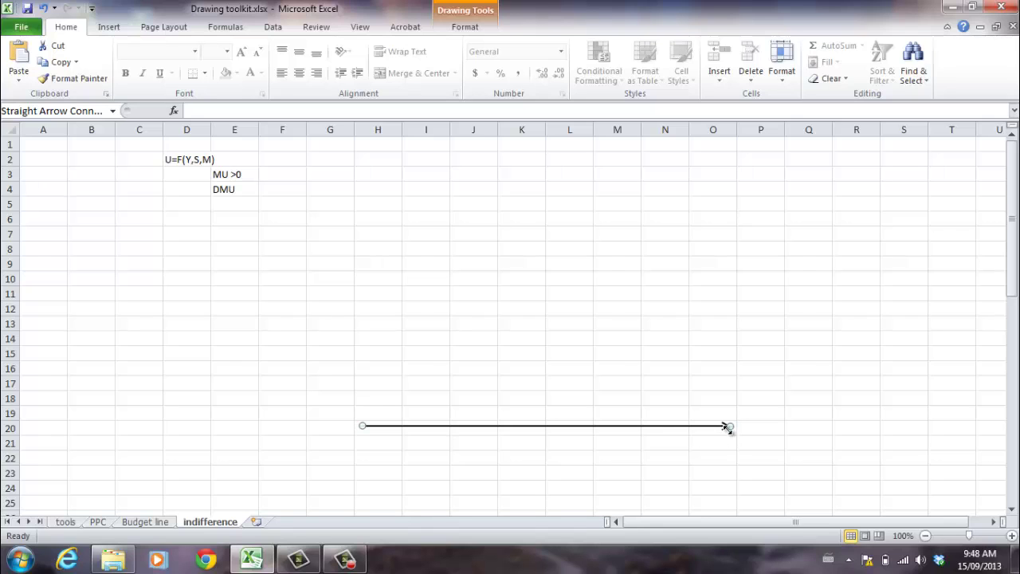
{"action": "left_click_drag", "start_coordinate": [727, 426], "coordinate": [362, 184]}
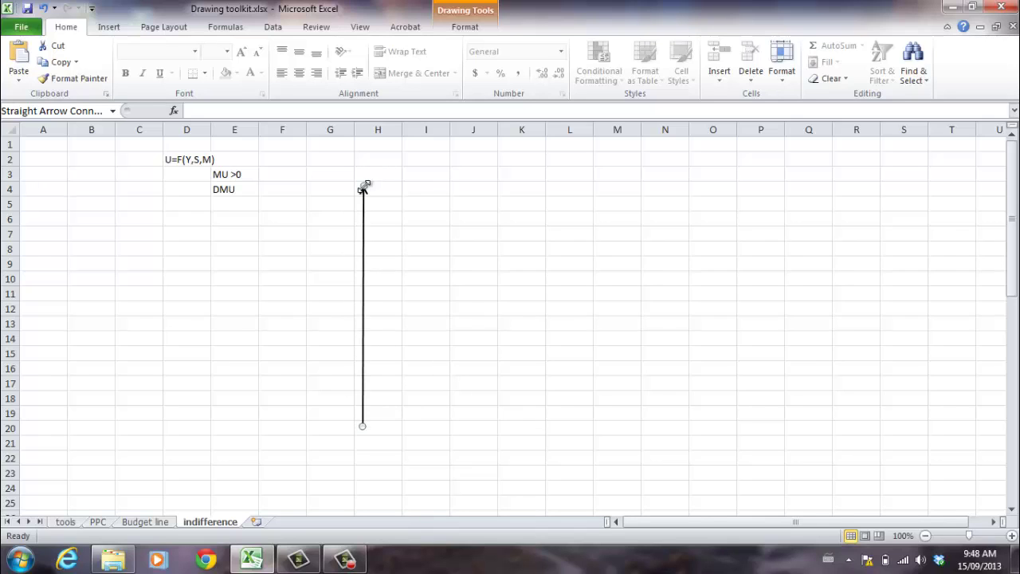
{"action": "left_click", "coordinate": [195, 340]}
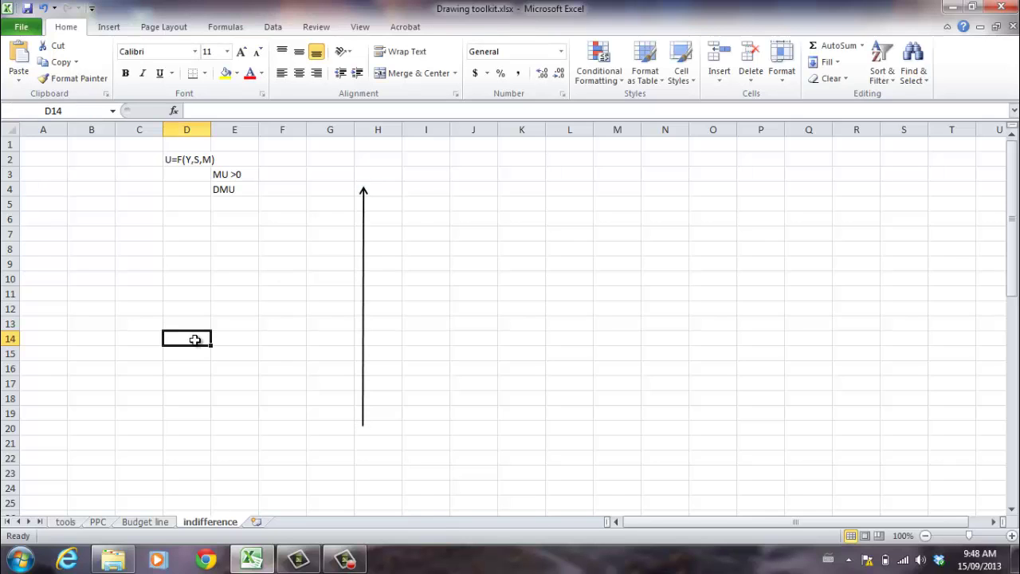
{"action": "key", "text": "ctrl+v"}
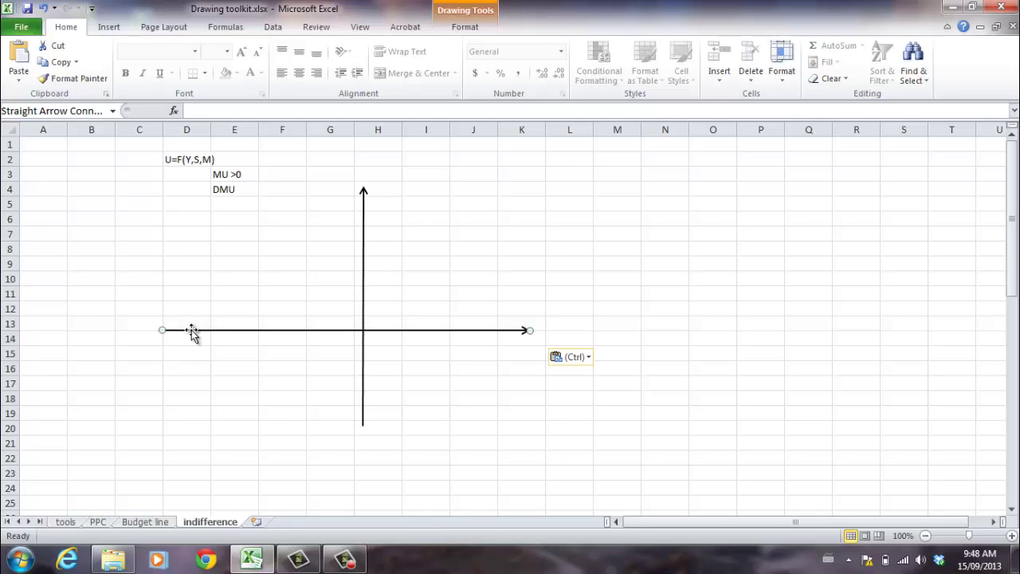
{"action": "left_click_drag", "start_coordinate": [191, 331], "coordinate": [391, 426]}
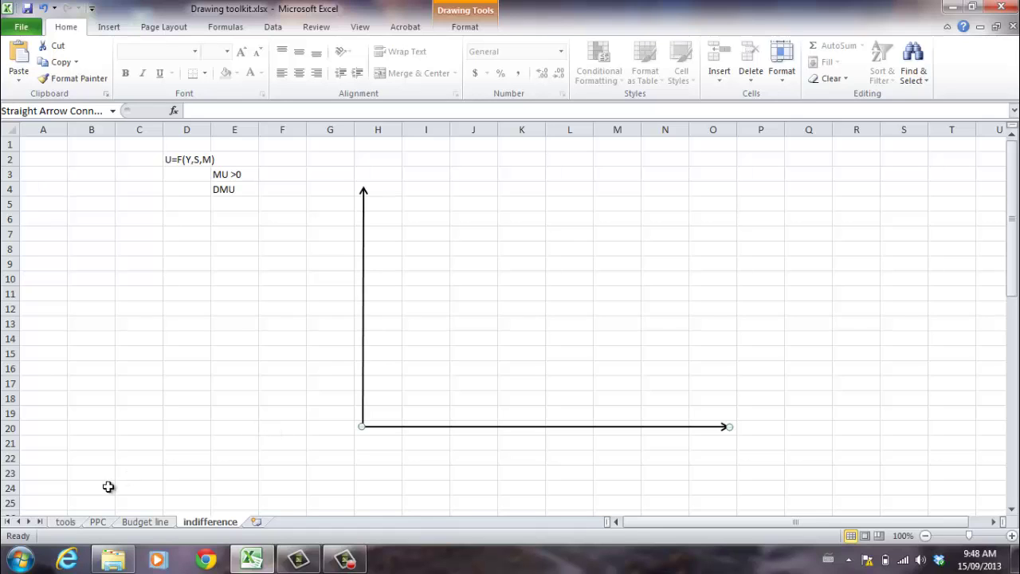
Step: Copy the "Quantity of Y" label from the tools sheet and paste it below the horizontal axis at cell N21 of the indifference sheet
{"action": "left_click", "coordinate": [65, 522]}
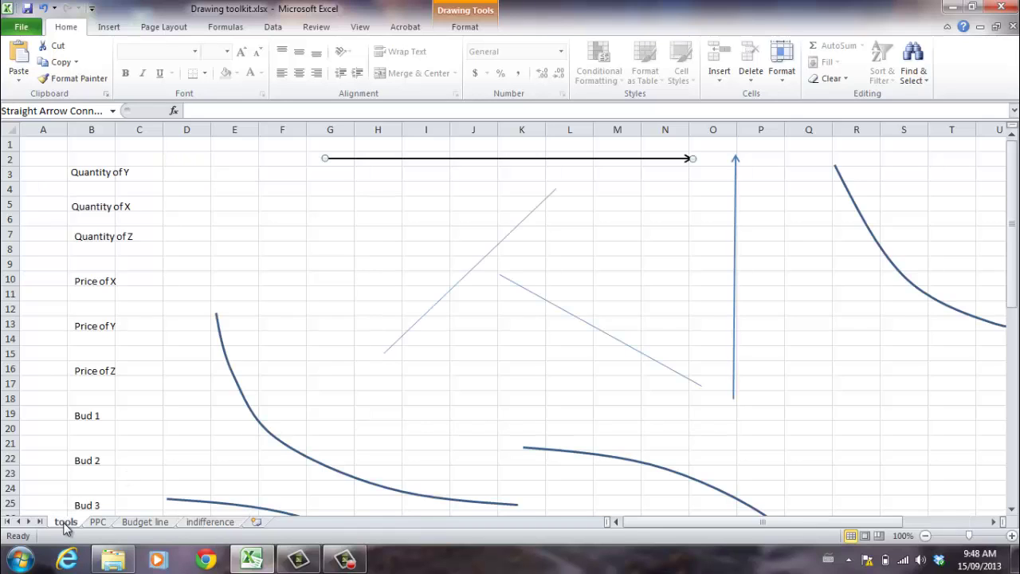
{"action": "left_click", "coordinate": [107, 174]}
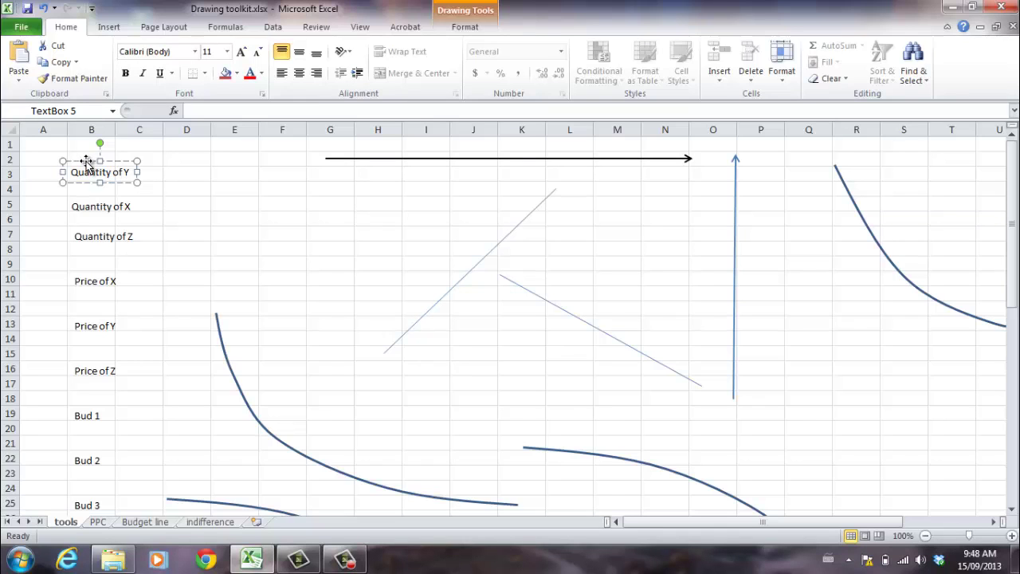
{"action": "left_click", "coordinate": [87, 162]}
{"action": "left_click", "coordinate": [205, 523]}
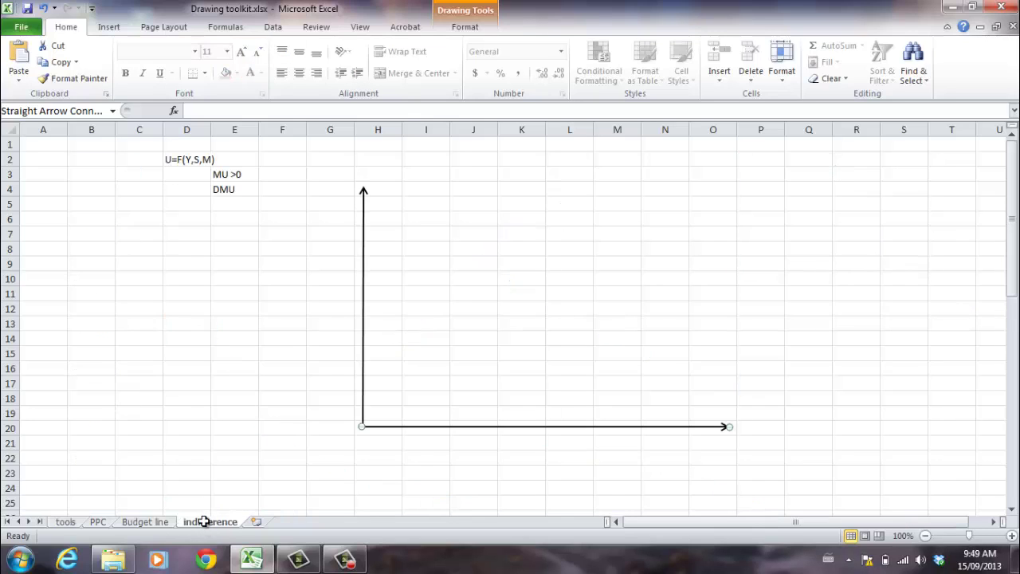
{"action": "left_click", "coordinate": [664, 451]}
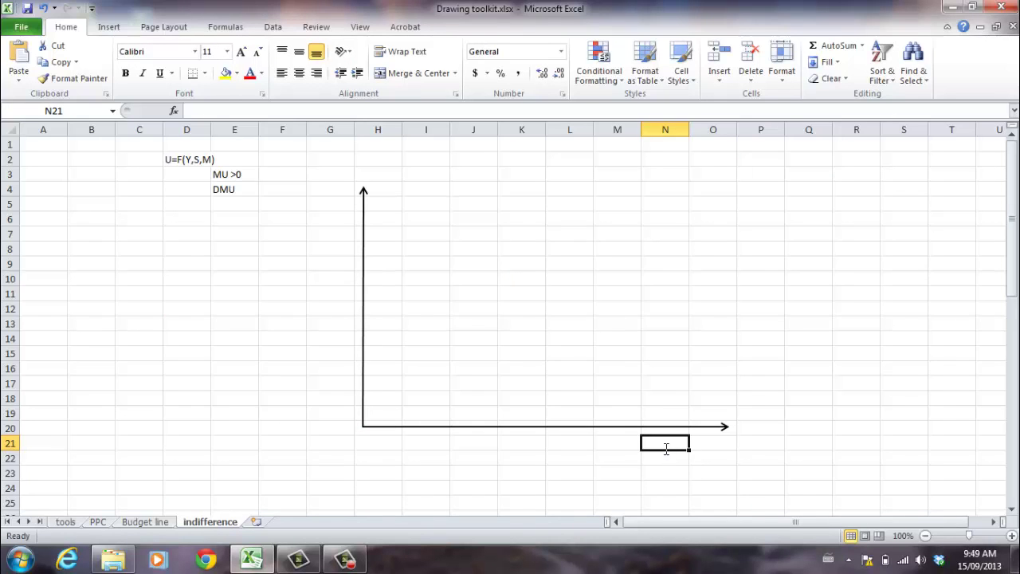
{"action": "key", "text": "ctrl+v"}
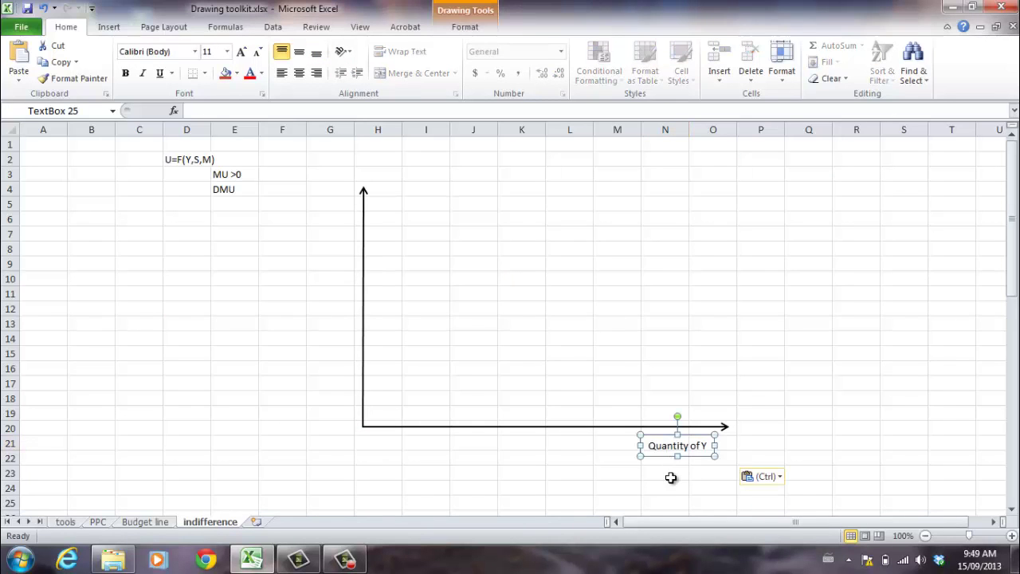
{"action": "left_click", "coordinate": [671, 477]}
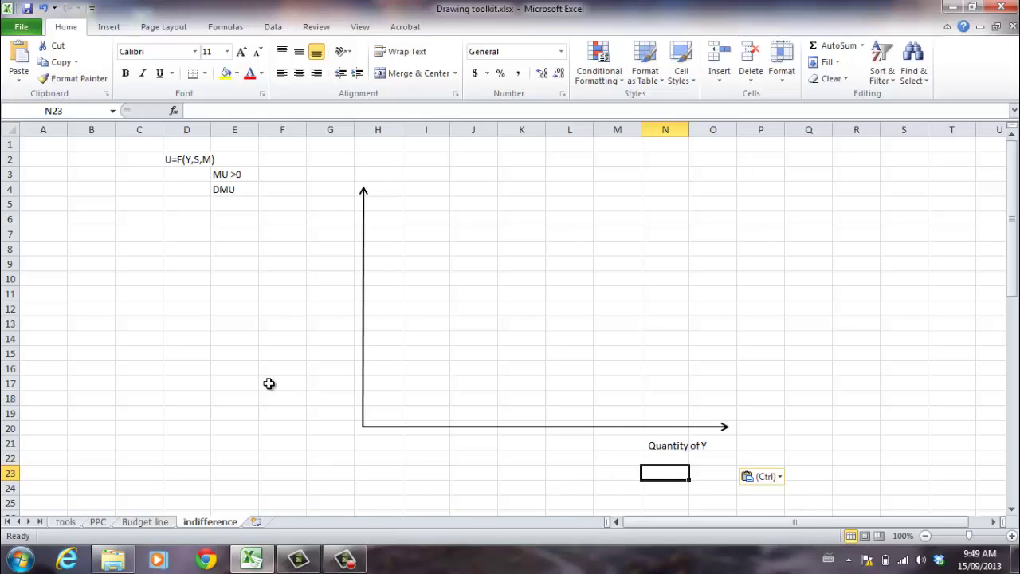
Step: Paste another copy of the label, change its text to "U" and place it beside the vertical axis's upper end, around cell G5
{"action": "left_click", "coordinate": [278, 216]}
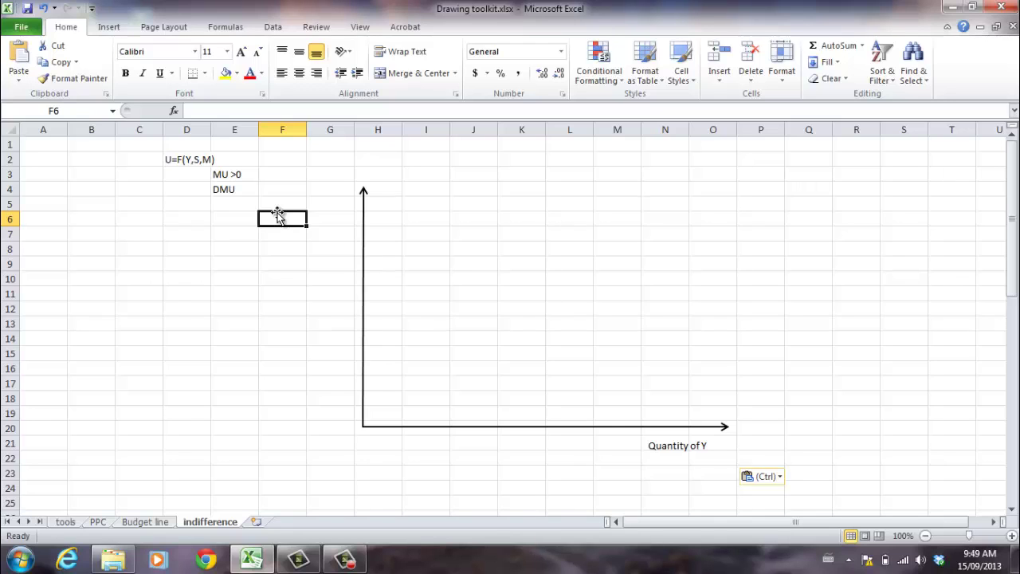
{"action": "key", "text": "ctrl+v"}
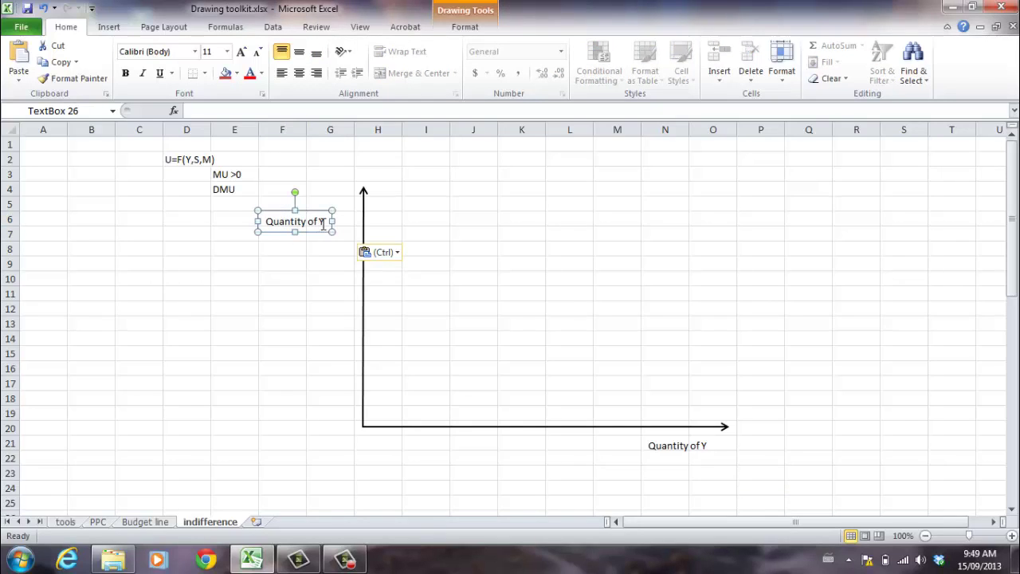
{"action": "left_click_drag", "start_coordinate": [325, 223], "coordinate": [266, 223]}
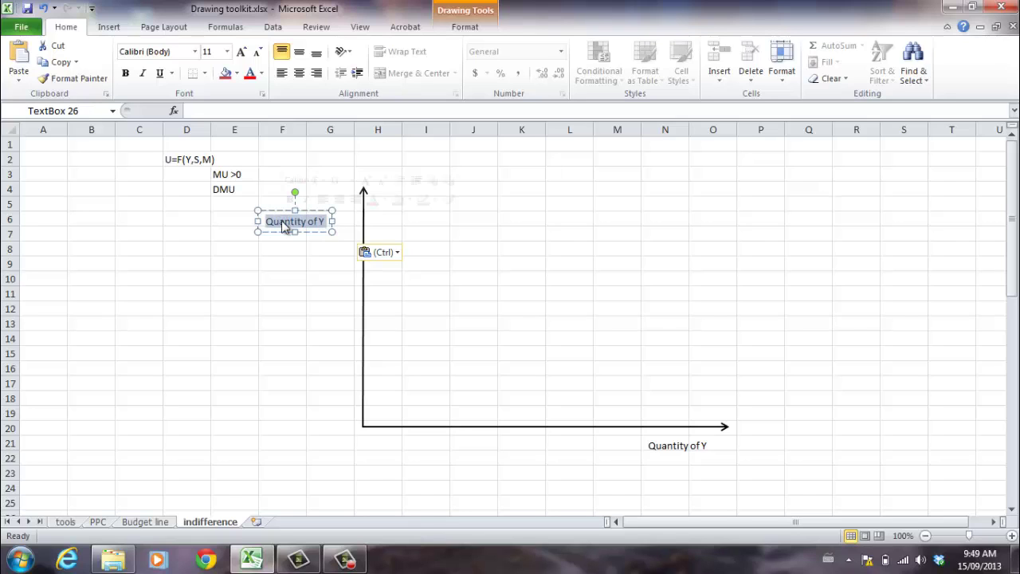
{"action": "type", "text": "U"}
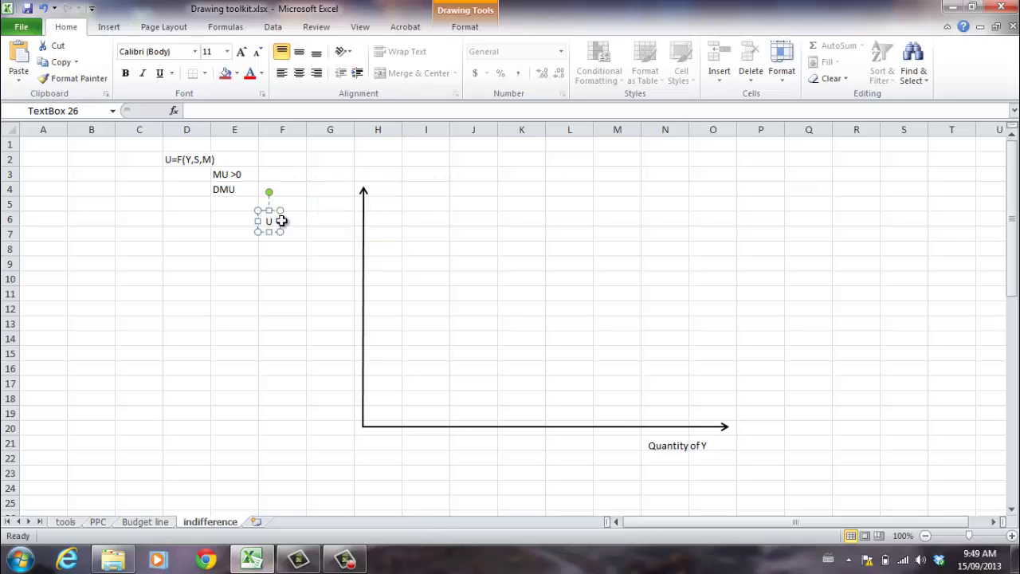
{"action": "left_click_drag", "start_coordinate": [280, 232], "coordinate": [314, 198]}
Step: Set the font size of the vertical axis's "U" label to 14
{"action": "double_click", "coordinate": [313, 206]}
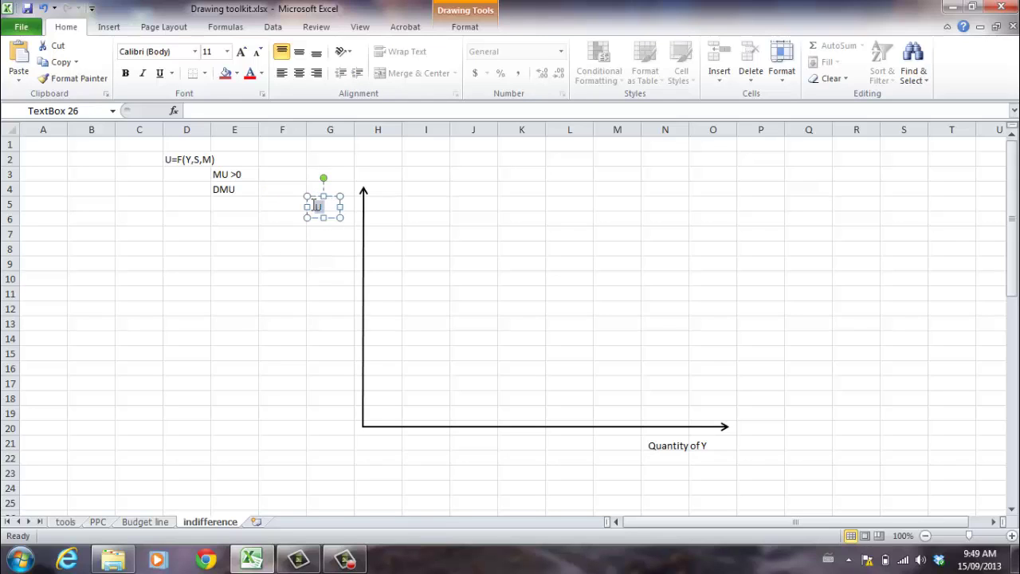
{"action": "left_click", "coordinate": [227, 51]}
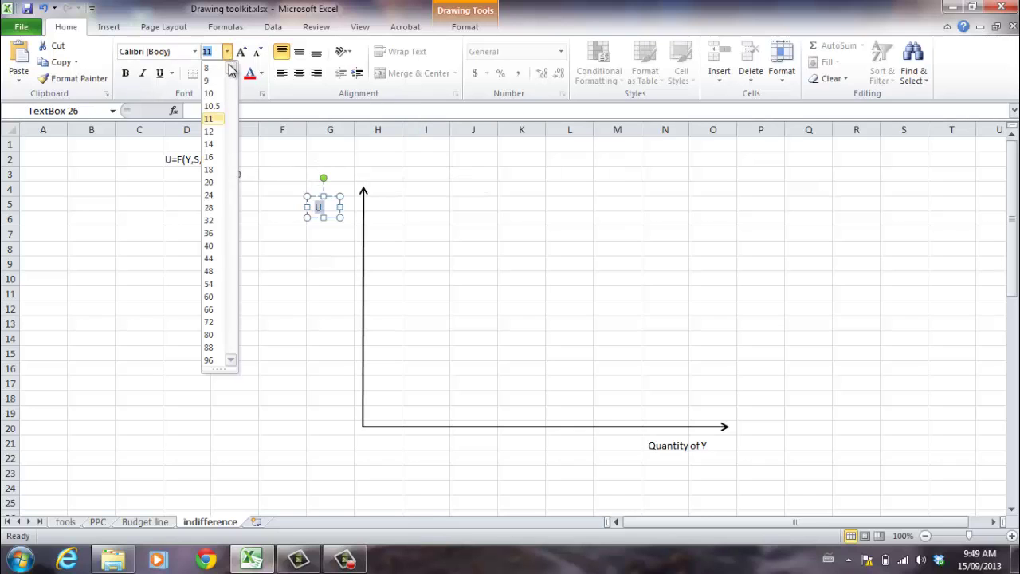
{"action": "left_click", "coordinate": [220, 145]}
{"action": "left_click", "coordinate": [282, 275]}
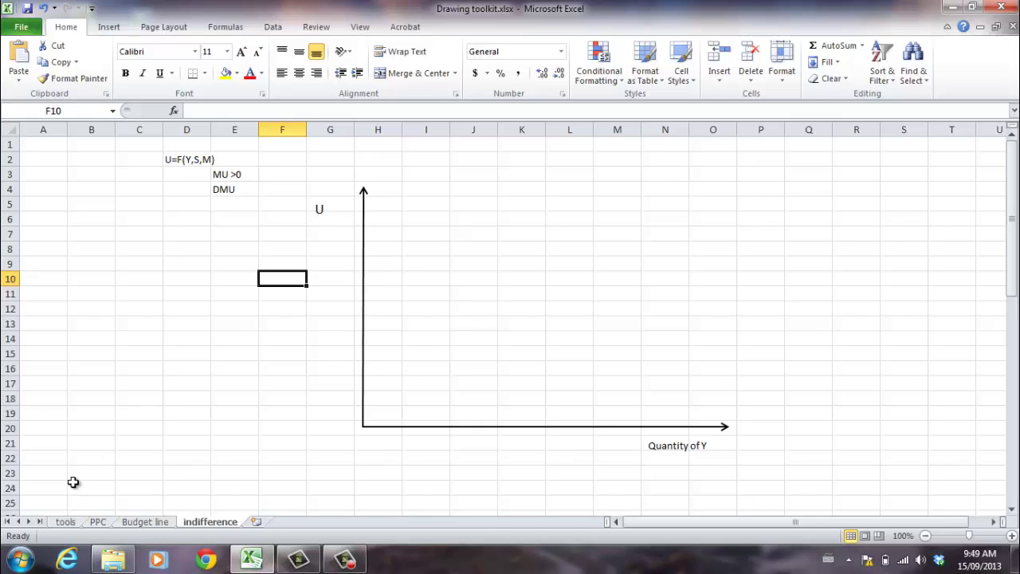
Step: Copy the downward-sloping convex curve beside the "Bud" labels on the tools sheet and paste it at cell J12 of the indifference sheet
{"action": "left_click", "coordinate": [73, 522]}
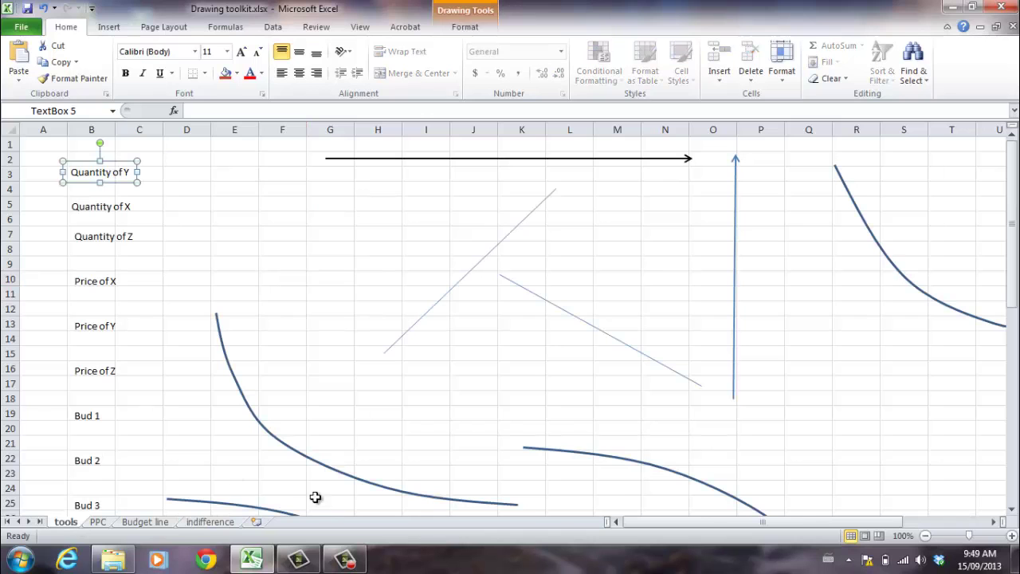
{"action": "left_click_drag", "start_coordinate": [485, 454], "coordinate": [483, 394]}
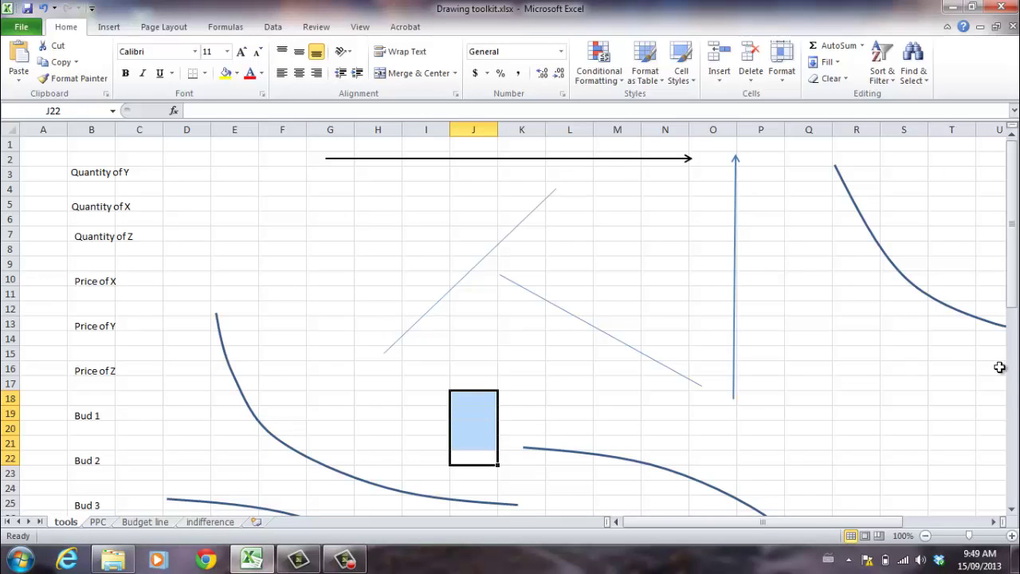
{"action": "left_click_drag", "start_coordinate": [1008, 291], "coordinate": [1014, 328]}
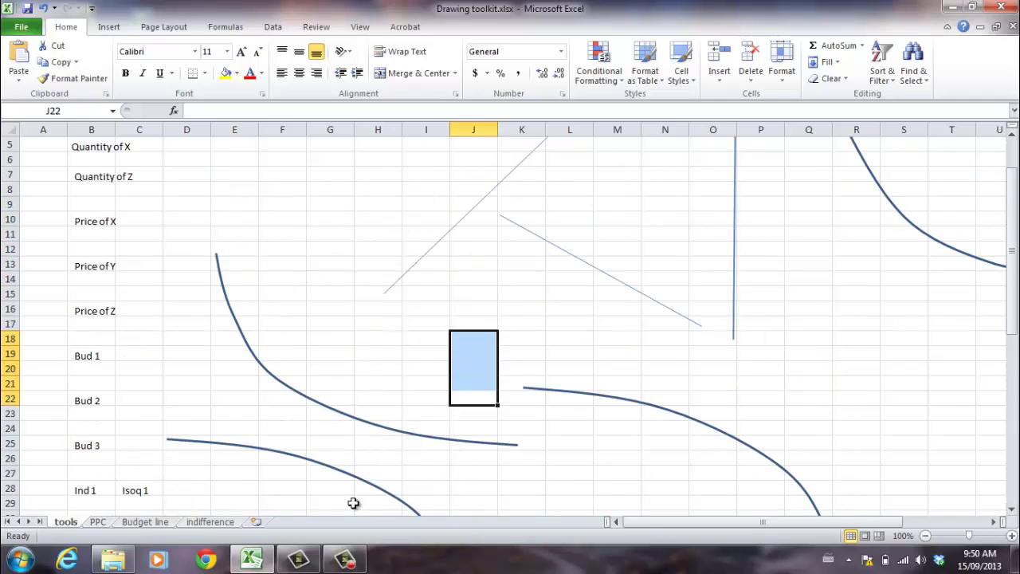
{"action": "left_click", "coordinate": [290, 384]}
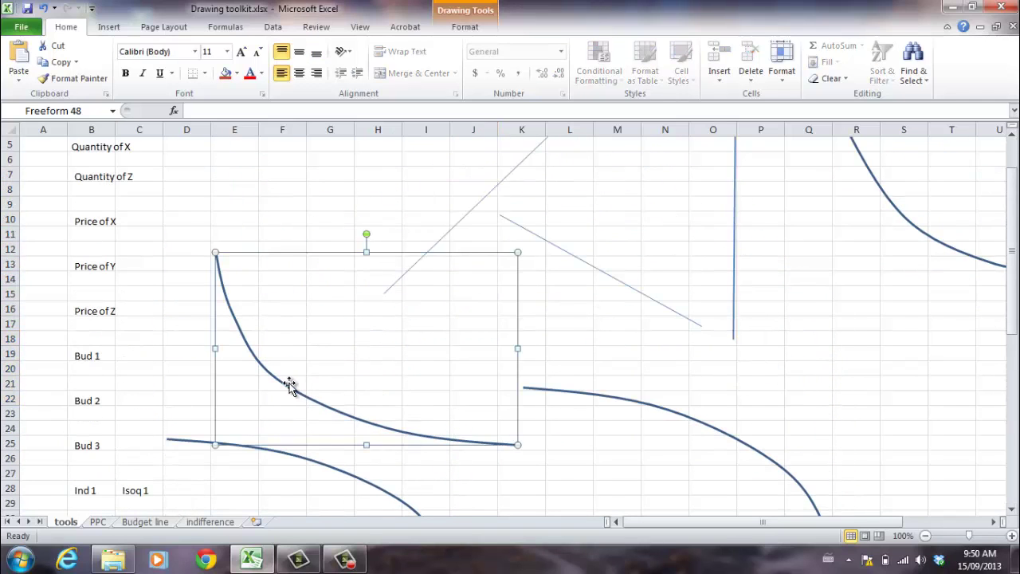
{"action": "left_click", "coordinate": [206, 528]}
{"action": "left_click", "coordinate": [451, 309]}
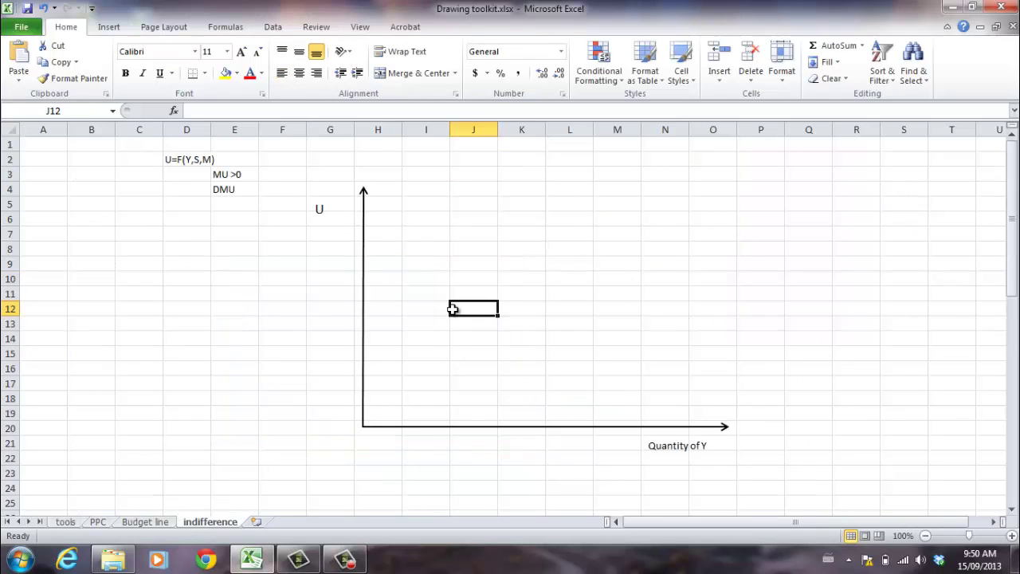
{"action": "key", "text": "ctrl+v"}
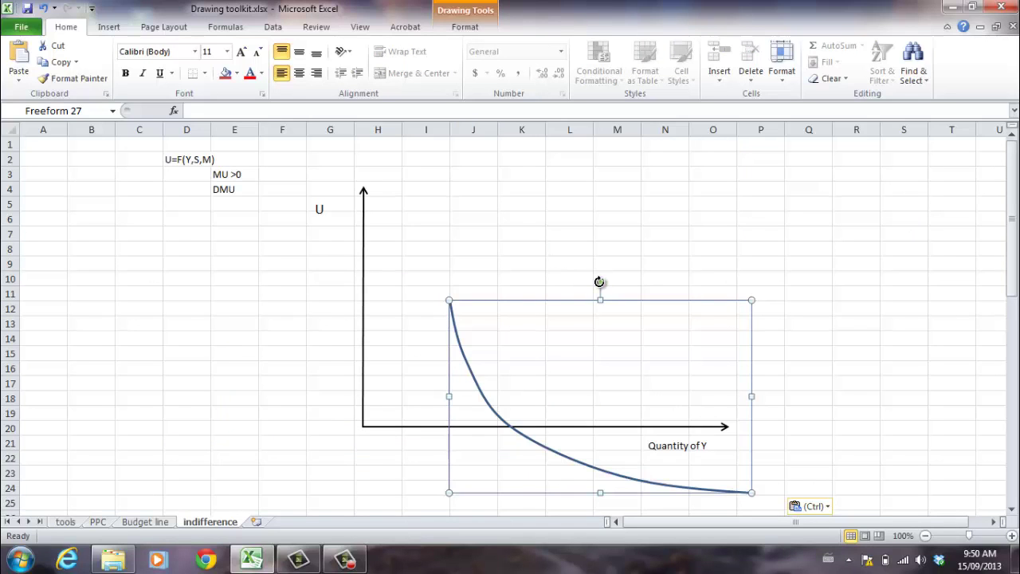
Step: Rotate the pasted curve about 90° clockwise, then move and shrink it to rise from column H, row 18 to column M, row 4
{"action": "left_click_drag", "start_coordinate": [599, 283], "coordinate": [946, 379]}
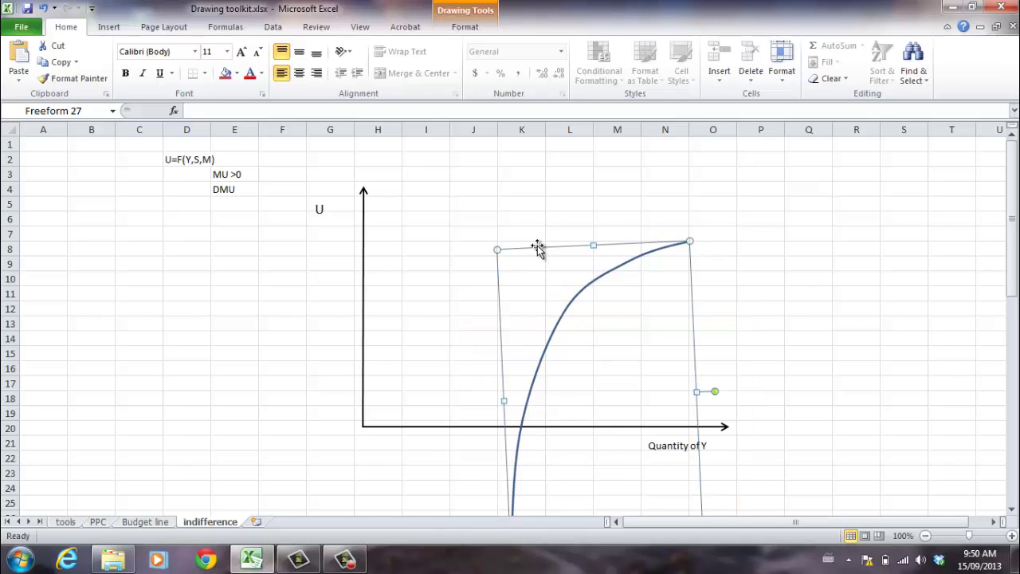
{"action": "left_click_drag", "start_coordinate": [539, 250], "coordinate": [443, 199]}
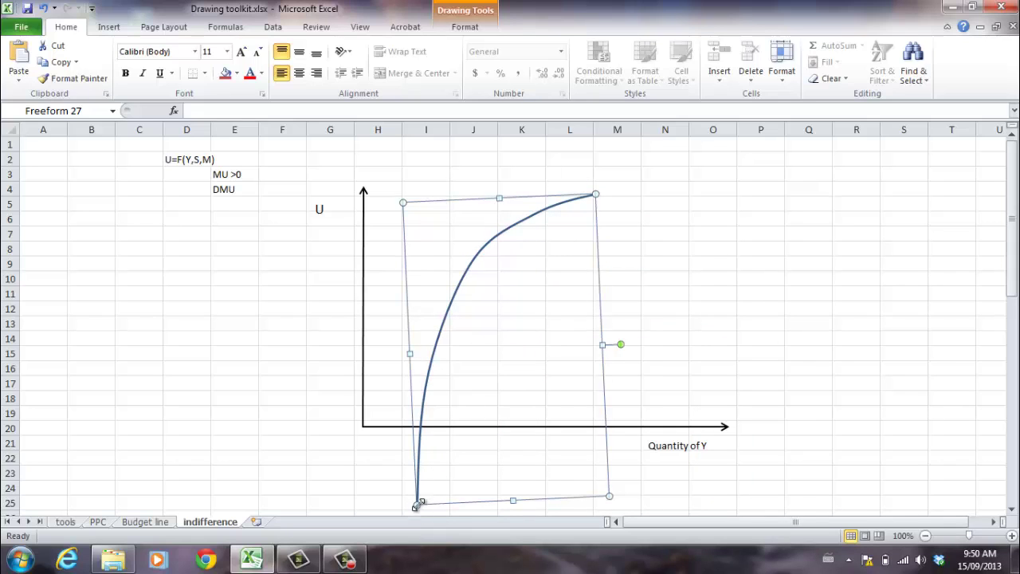
{"action": "left_click_drag", "start_coordinate": [416, 503], "coordinate": [390, 401]}
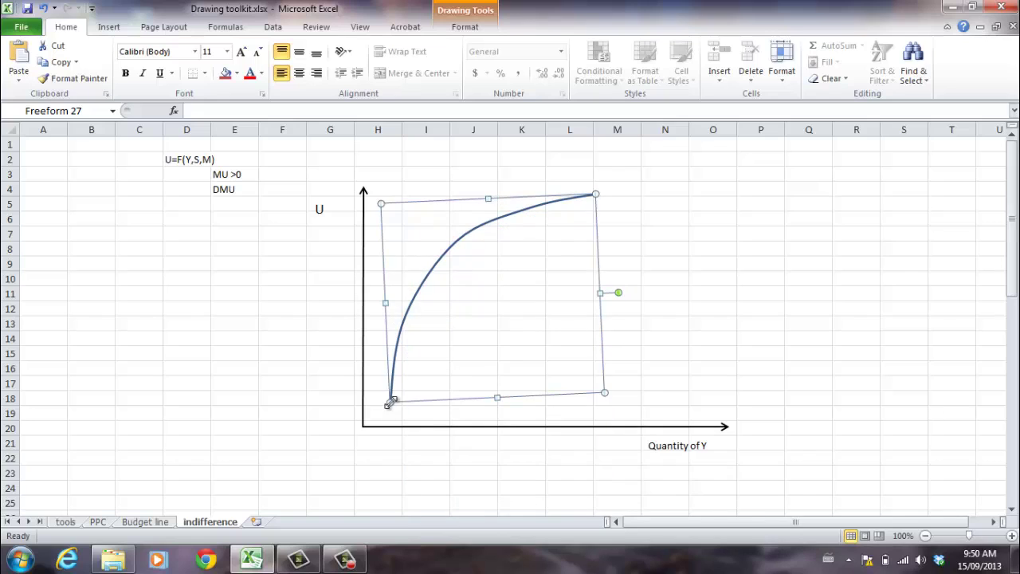
{"action": "left_click", "coordinate": [786, 373]}
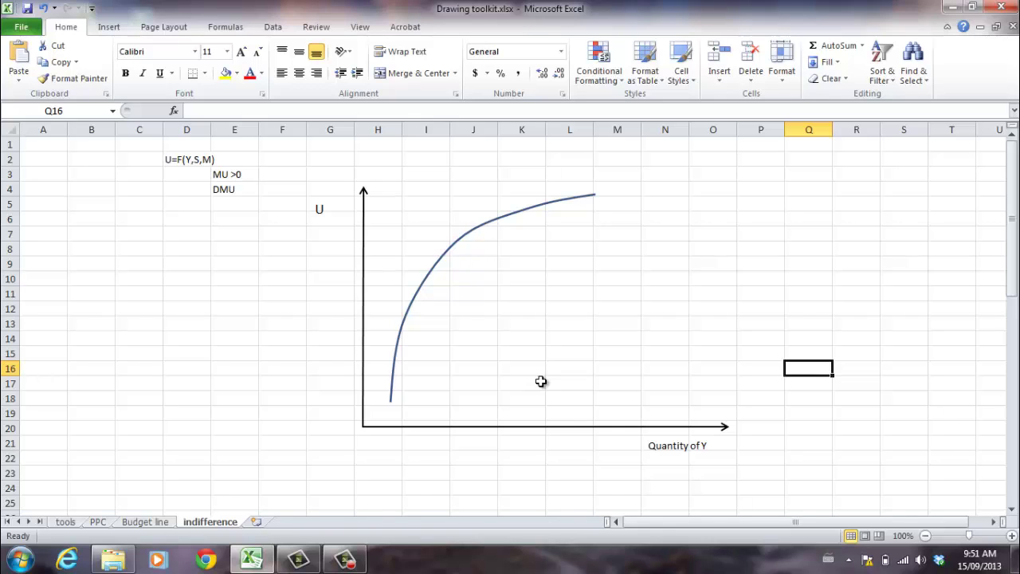
Step: Copy the thin upward-sloping line from the tools sheet and place it under the indifference sheet's curve, from about H16 to L5
{"action": "left_click", "coordinate": [65, 522]}
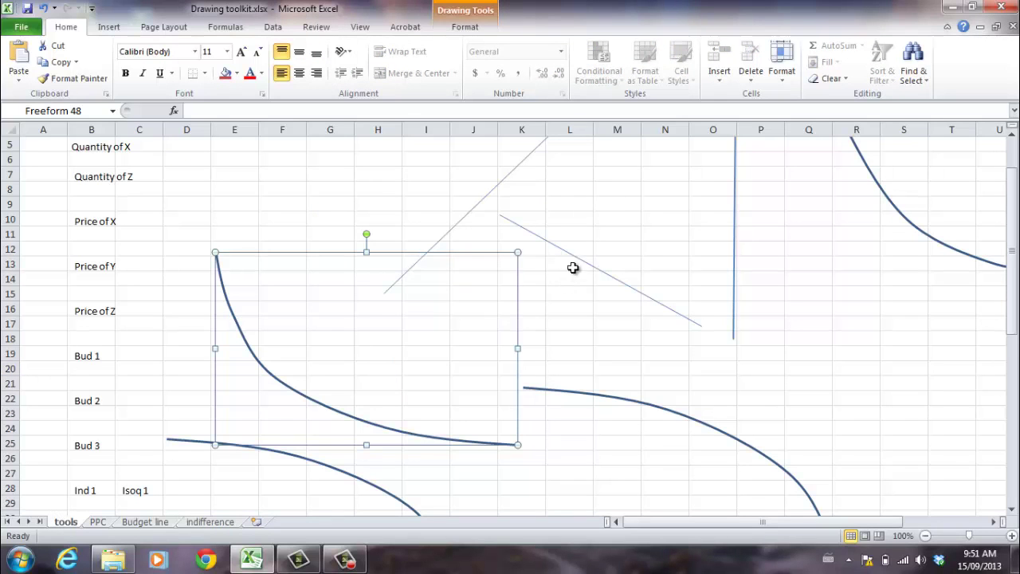
{"action": "left_click", "coordinate": [452, 232]}
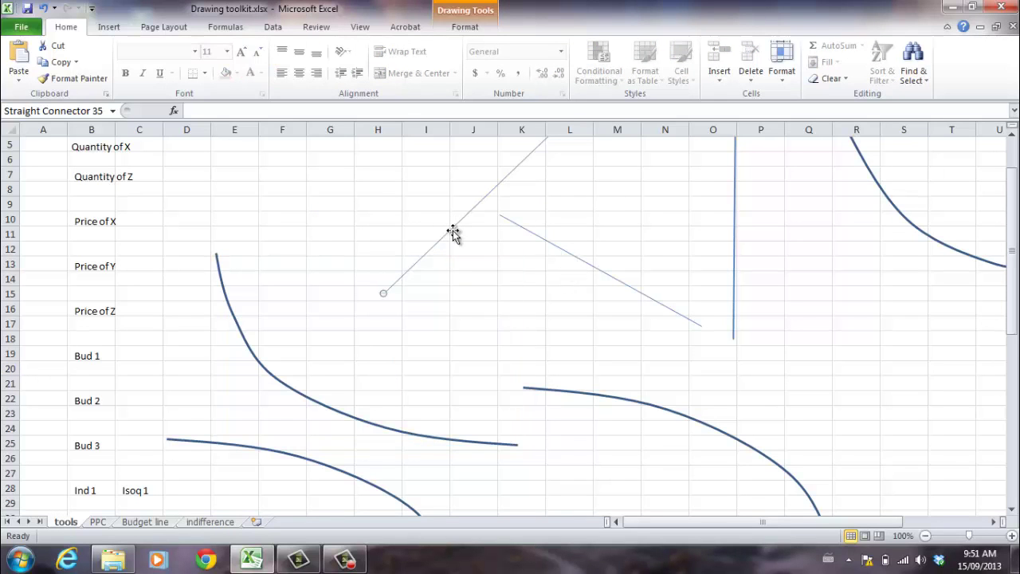
{"action": "left_click", "coordinate": [225, 523]}
{"action": "left_click", "coordinate": [414, 400]}
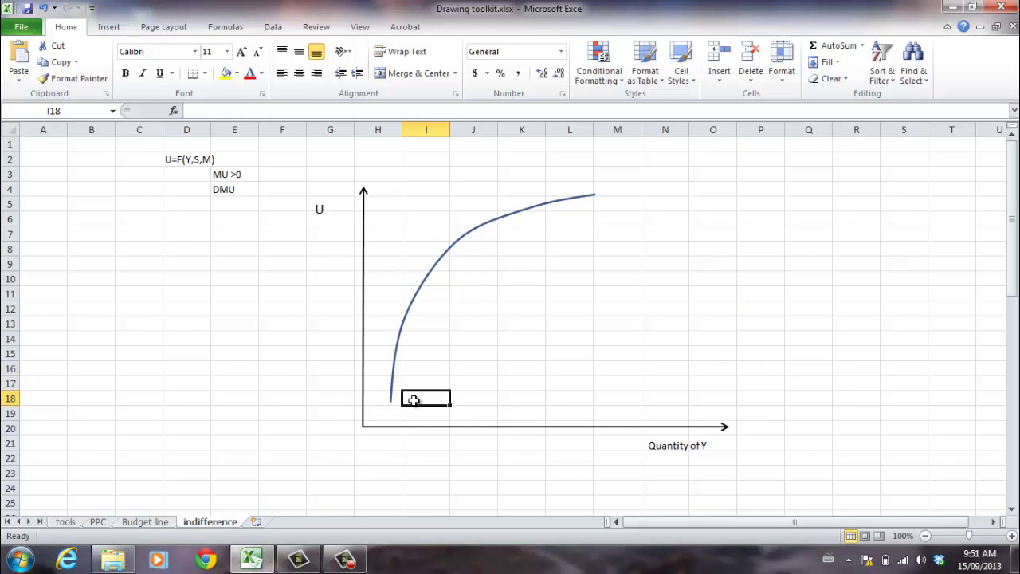
{"action": "key", "text": "ctrl+v"}
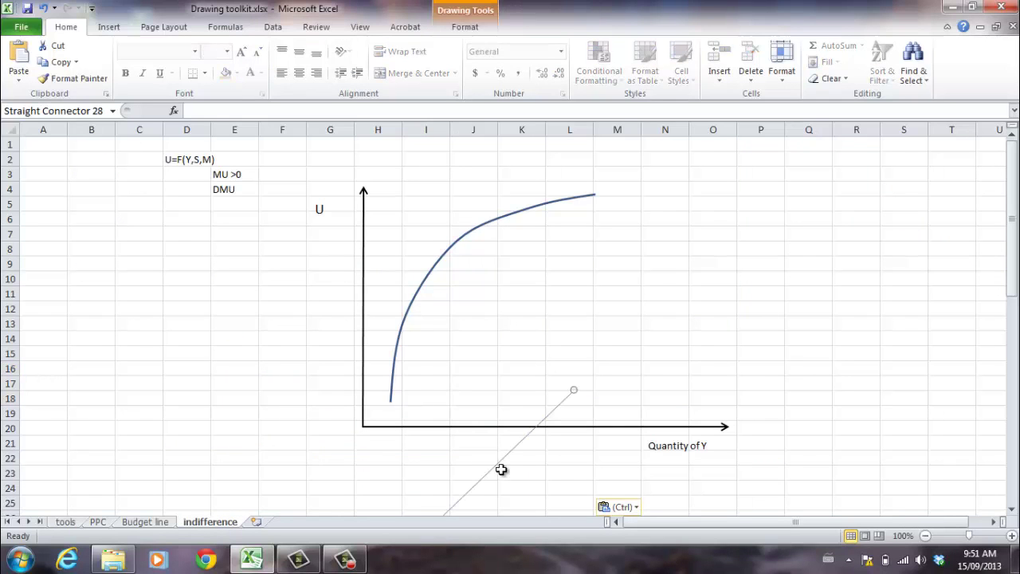
{"action": "left_click_drag", "start_coordinate": [499, 463], "coordinate": [494, 280]}
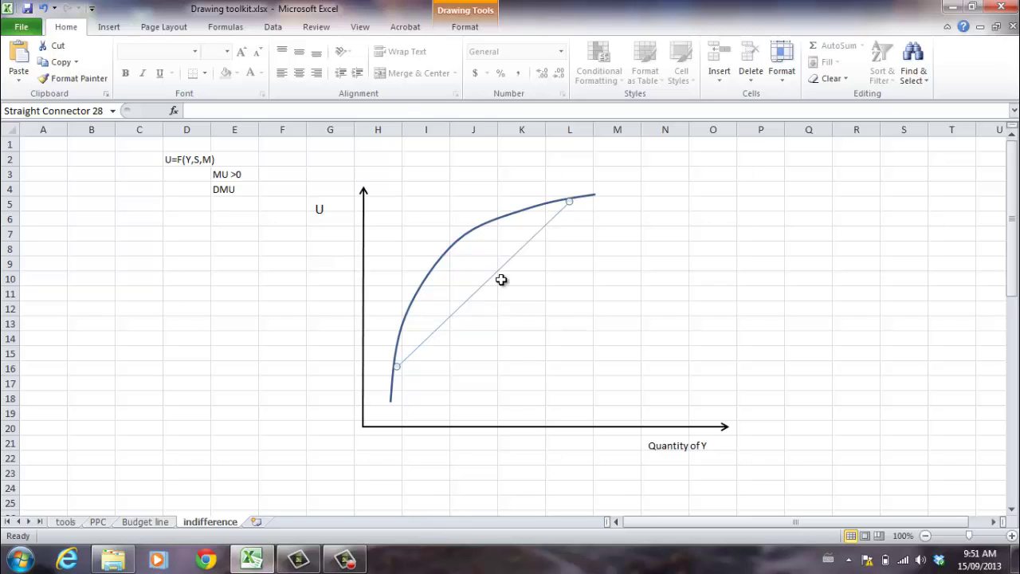
{"action": "left_click", "coordinate": [523, 210]}
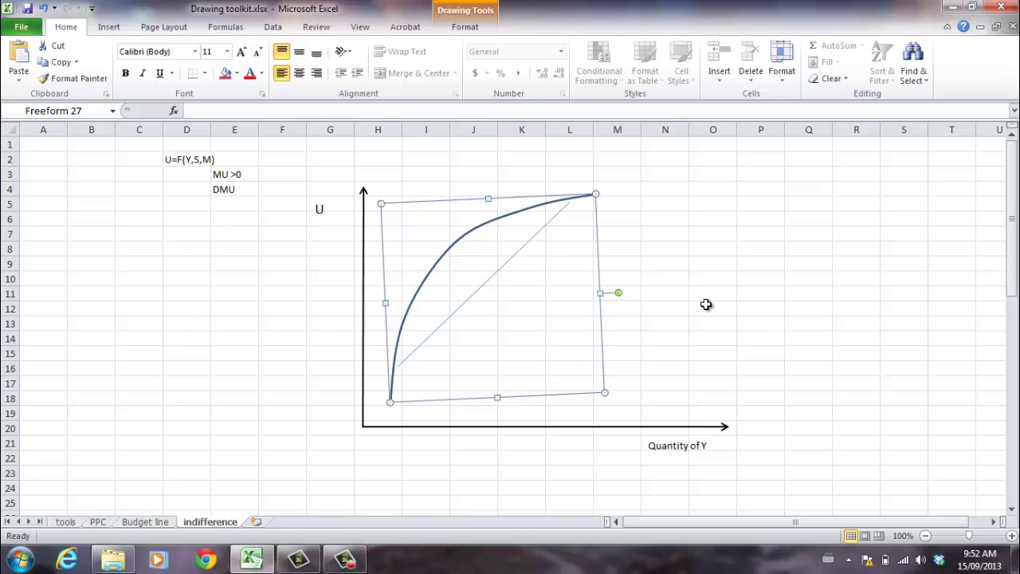
{"action": "left_click", "coordinate": [521, 462]}
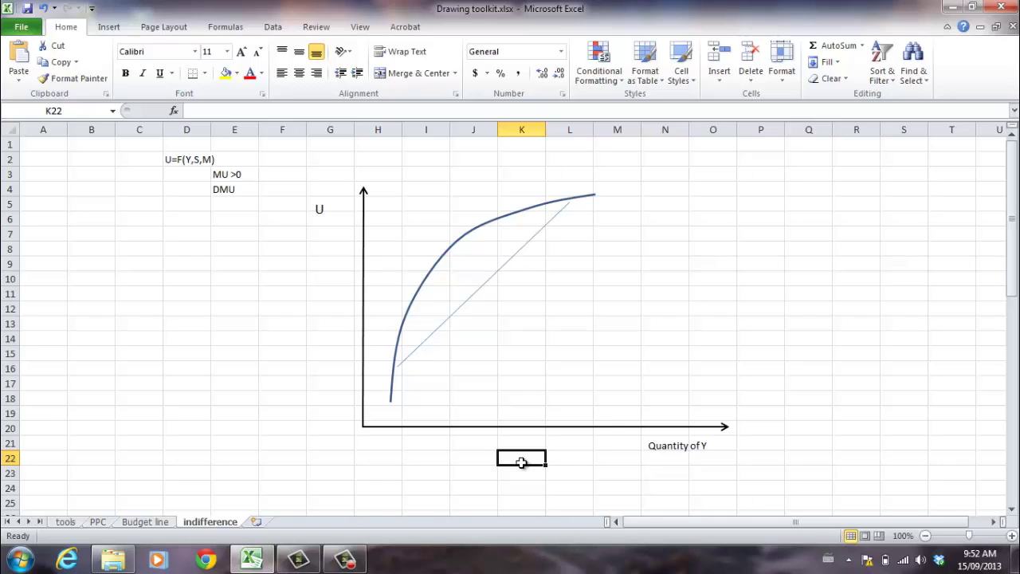
{"action": "left_click", "coordinate": [231, 189]}
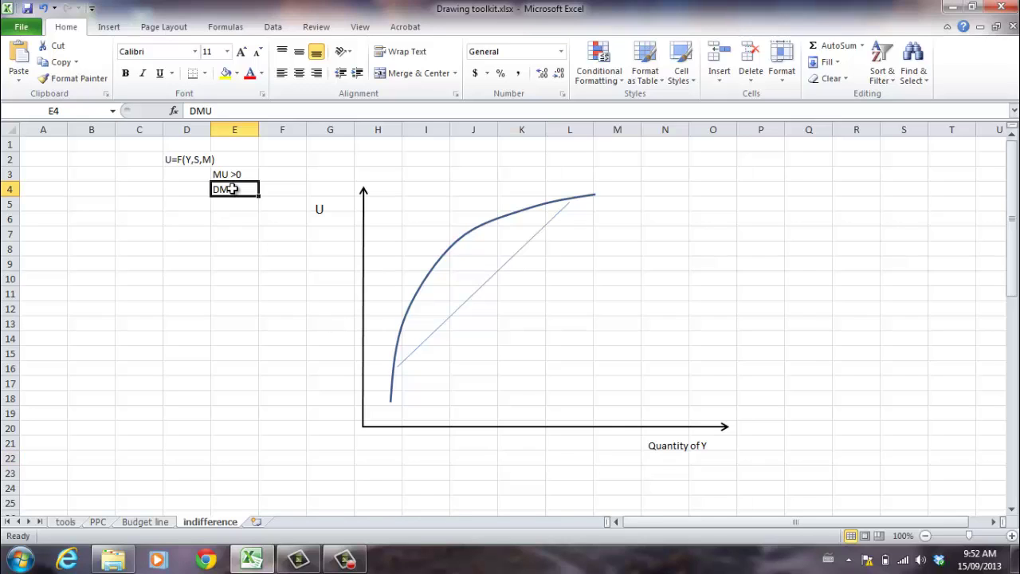